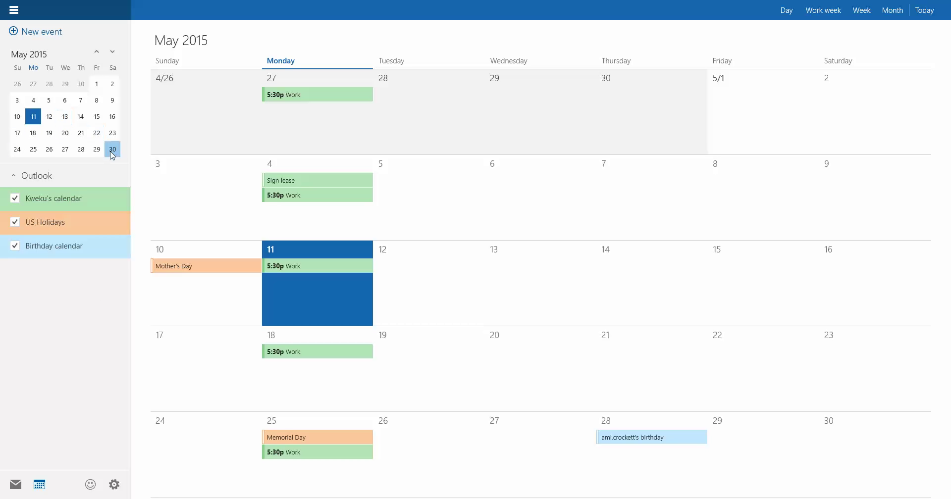
- Show June 2015 in the month view using the date navigator, and return to May 11, 2015
click(112, 52)
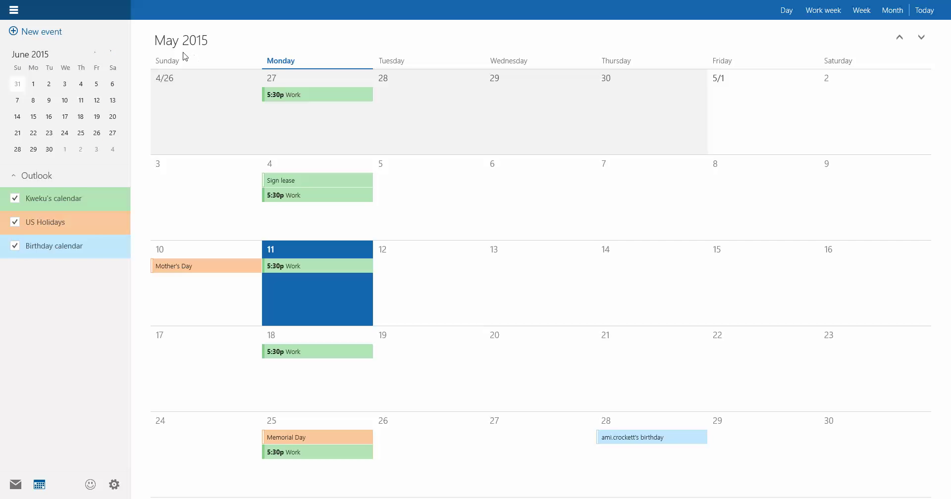
click(48, 116)
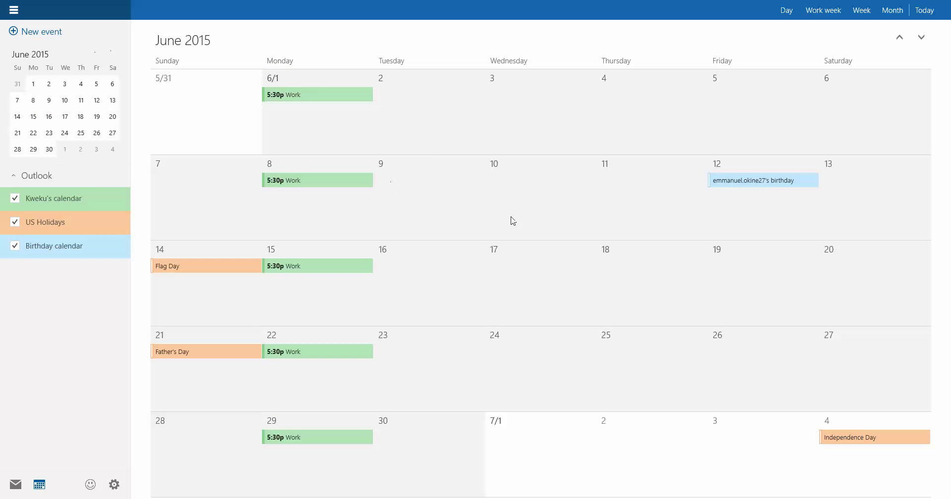
click(54, 106)
click(96, 52)
click(33, 117)
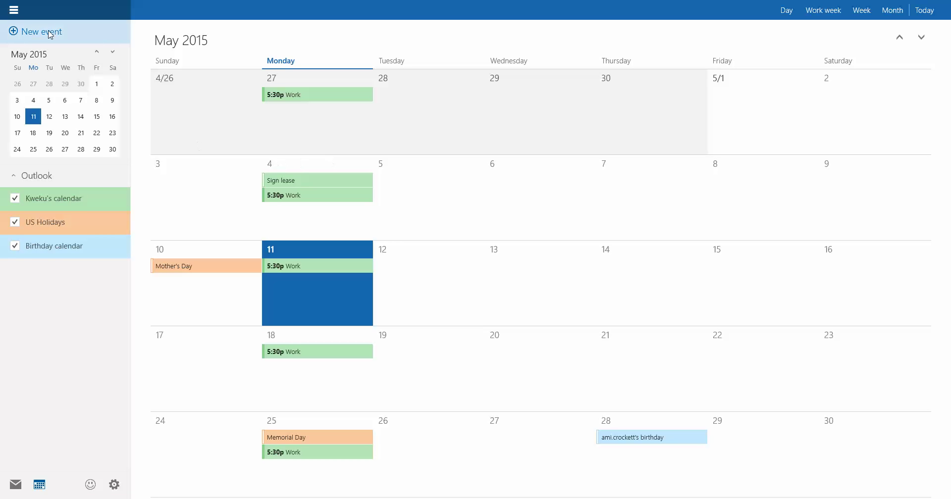
- Collapse and re-expand the sidebar, and switch the birthday, US Holidays and personal calendars off and back on one at a time
click(22, 13)
click(22, 14)
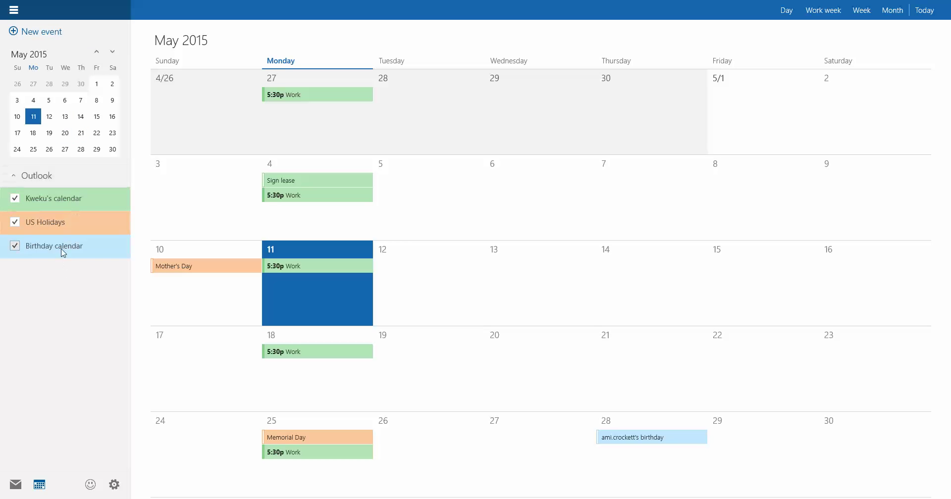
click(15, 246)
click(16, 246)
click(15, 224)
click(15, 224)
click(18, 202)
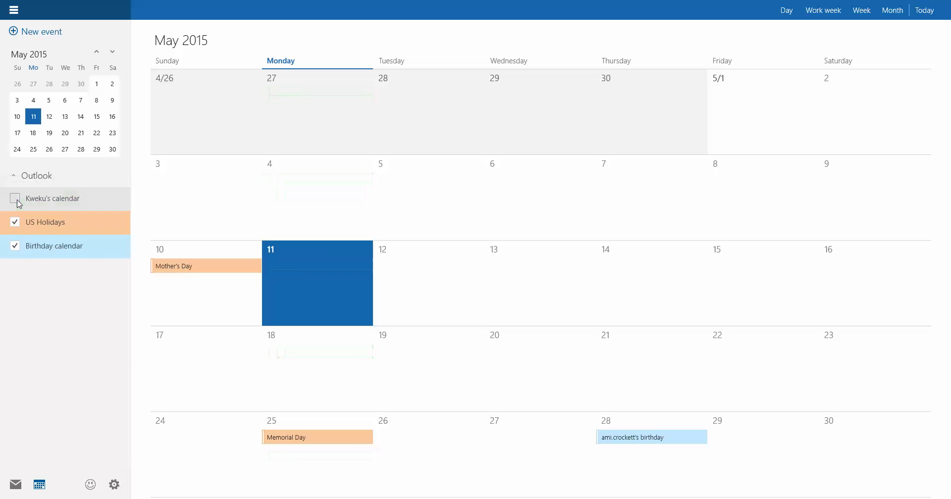
click(15, 199)
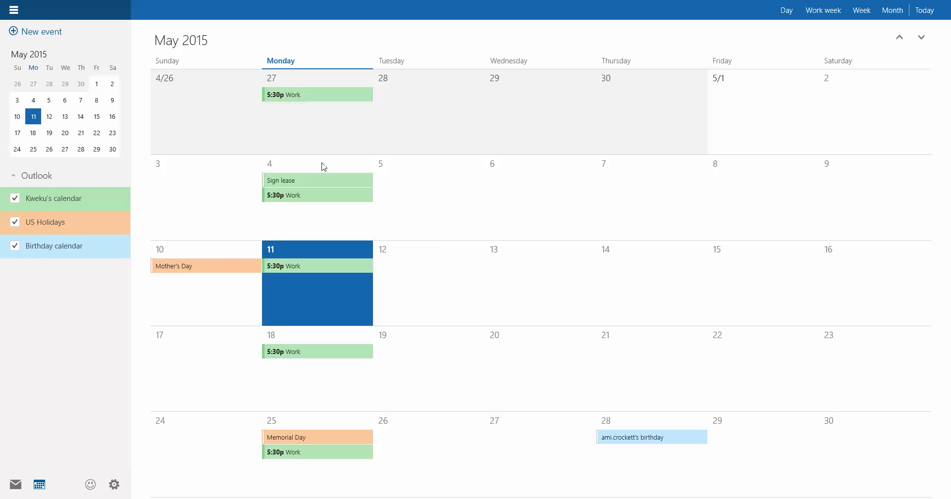
- Open the details of the May 4 Work occurrence, return to the calendar, and preview the May 11 Work event
click(291, 202)
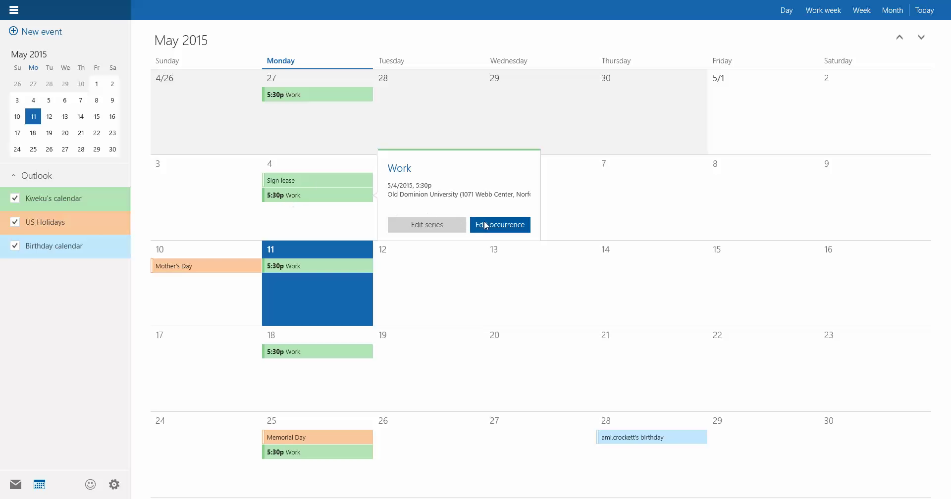
double_click(310, 204)
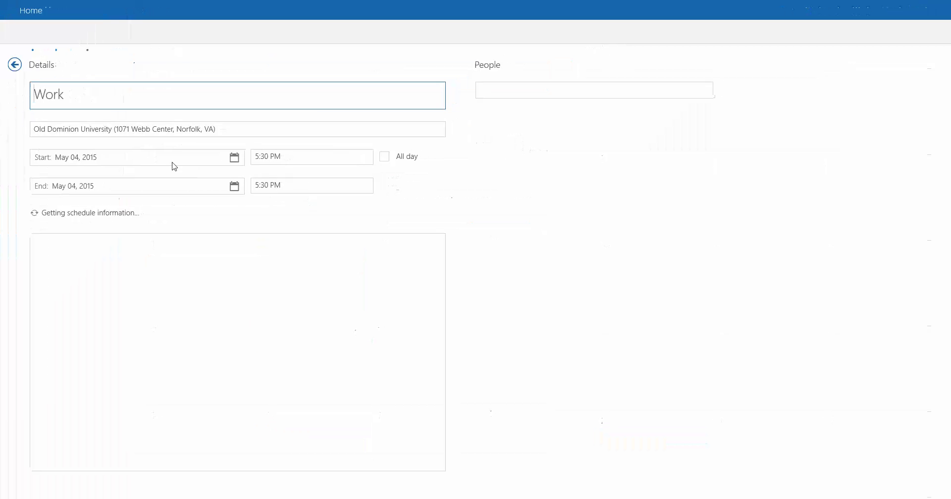
key(Escape)
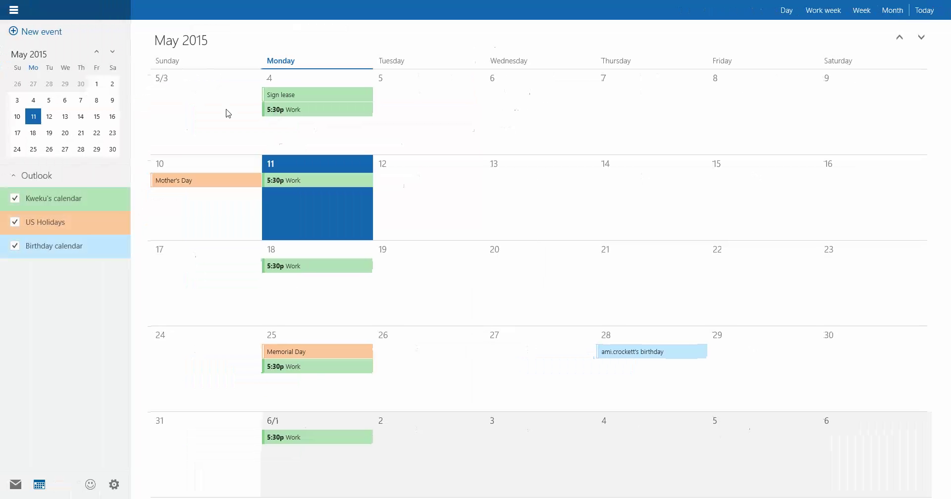
click(304, 182)
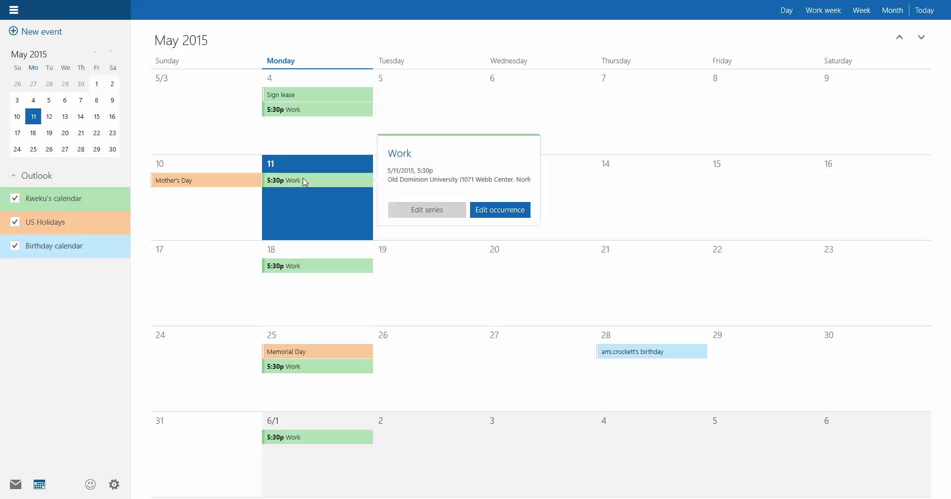
click(8, 358)
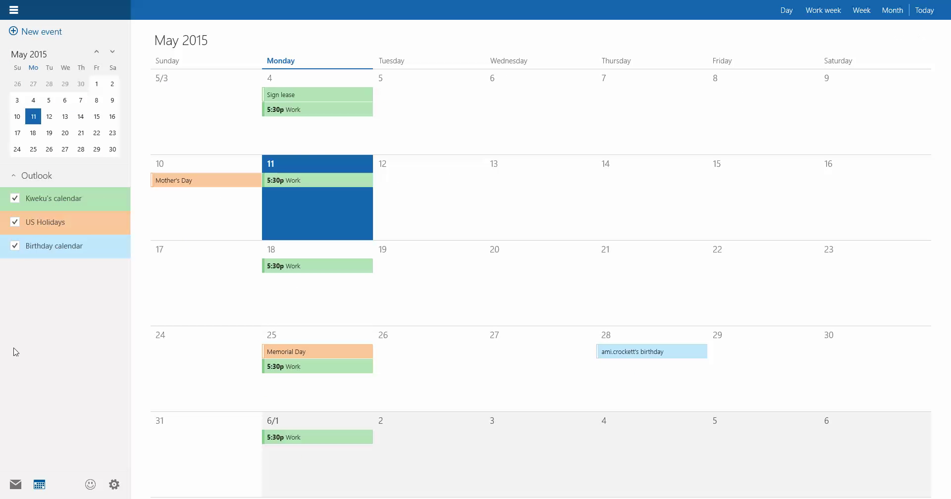
- Open the whole recurring Work series from its May 11 occurrence and delete the series
click(302, 185)
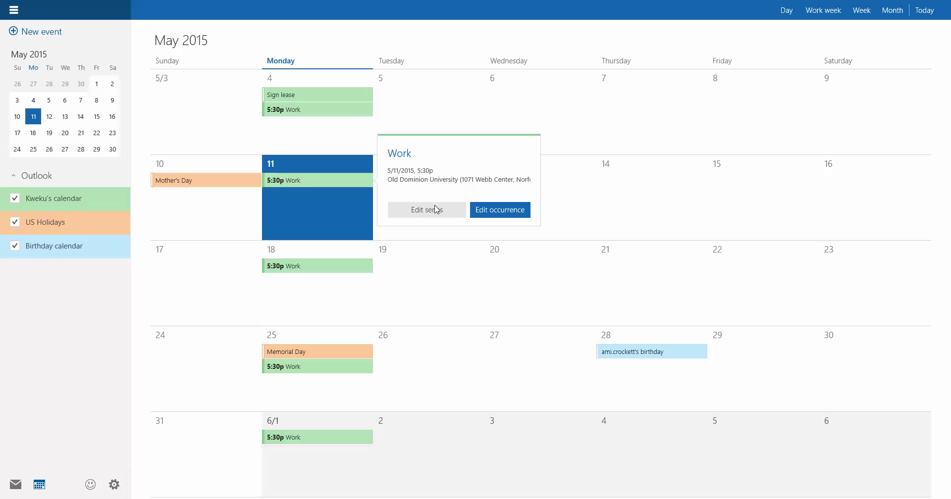
click(437, 210)
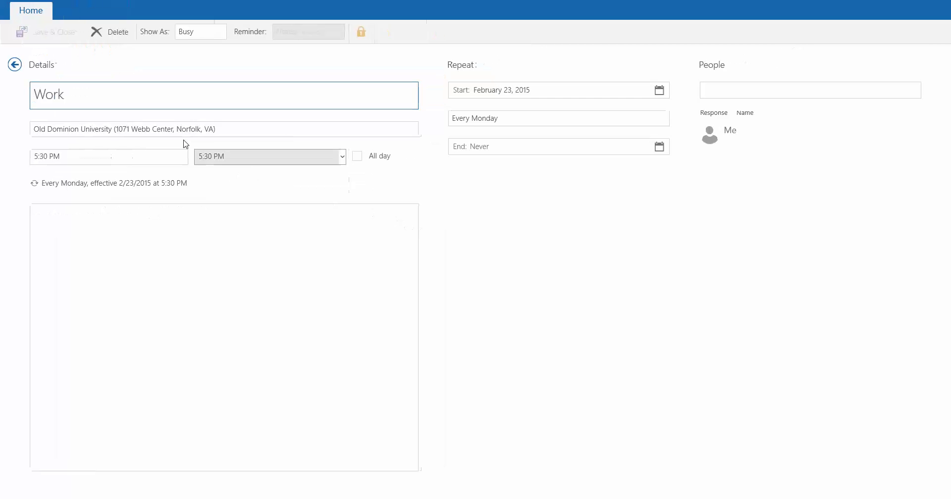
click(116, 31)
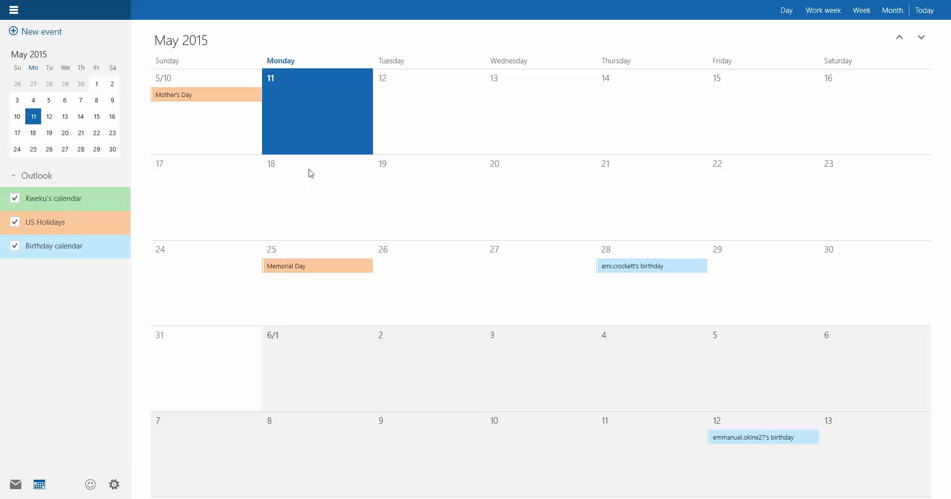
- Check the following months for remaining Work events, and delete the "Sign lease" event on May 4
scroll(311, 166, down, 2)
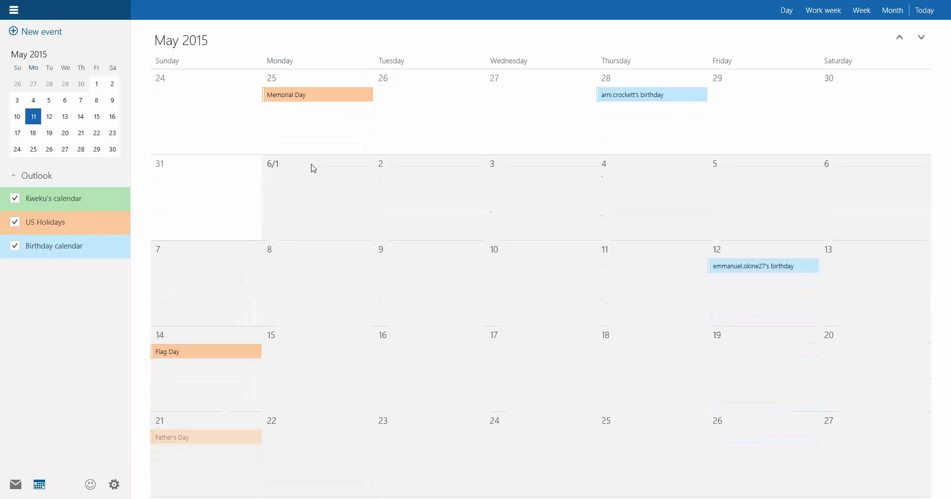
scroll(314, 169, down, 6)
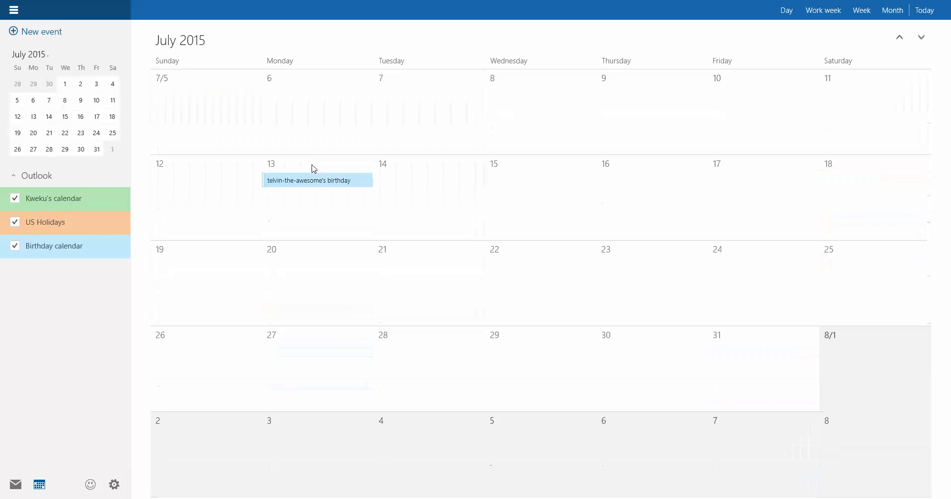
scroll(317, 175, up, 9)
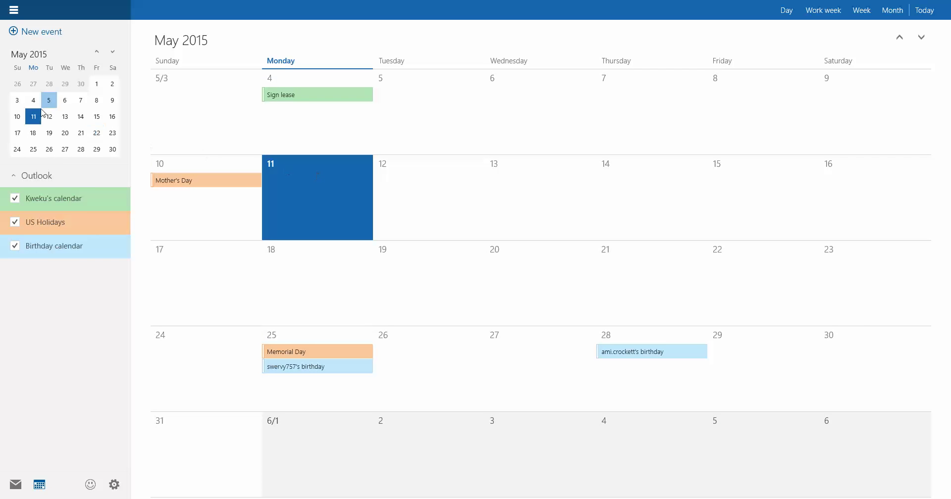
click(41, 117)
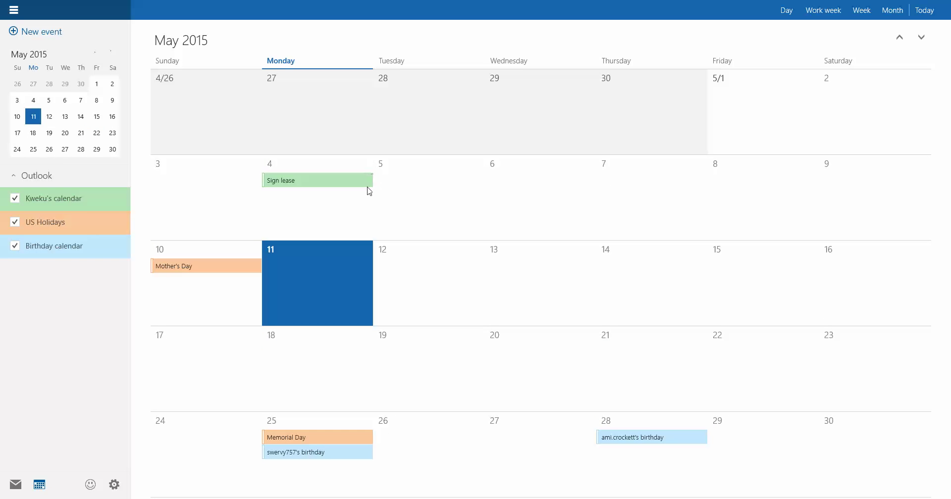
double_click(292, 181)
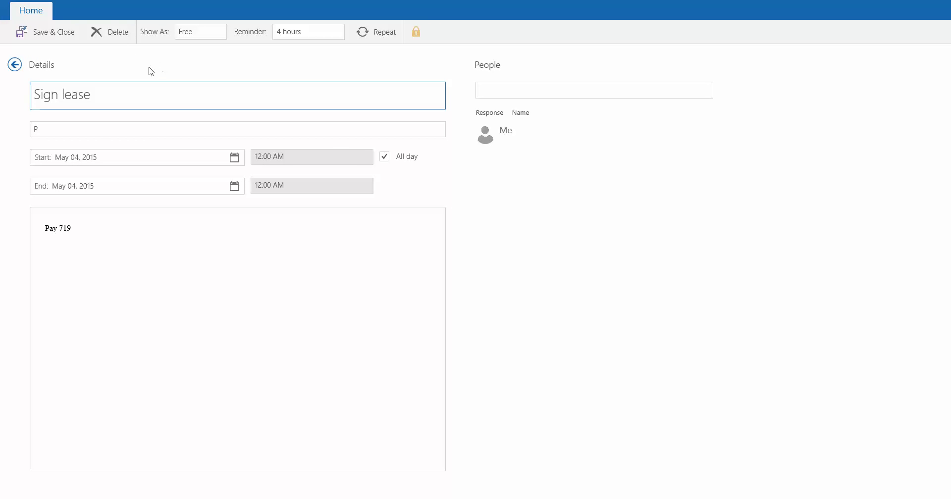
click(110, 31)
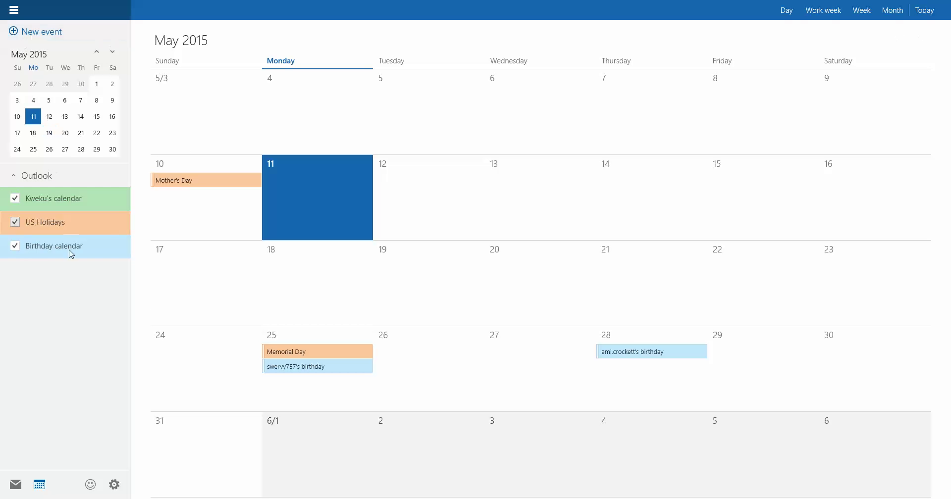
- Create a new event named "Make a video" with the location 20001
click(41, 37)
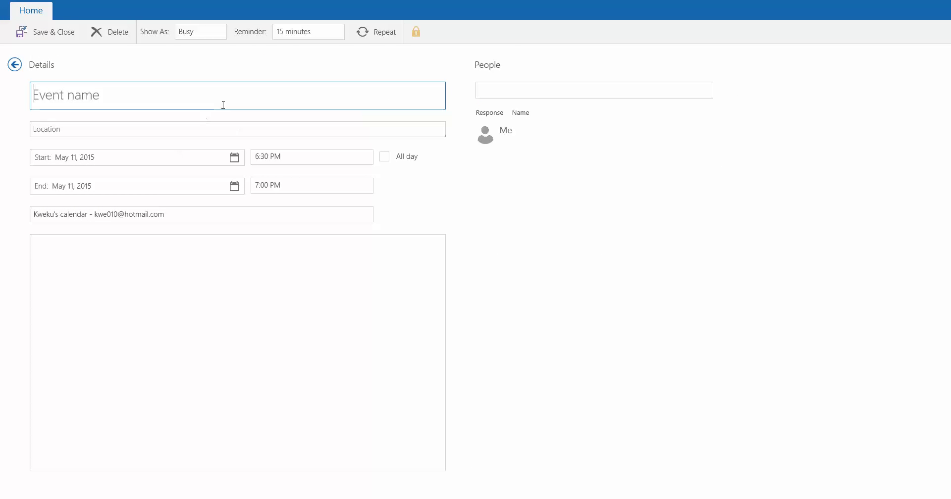
text(Make a video)
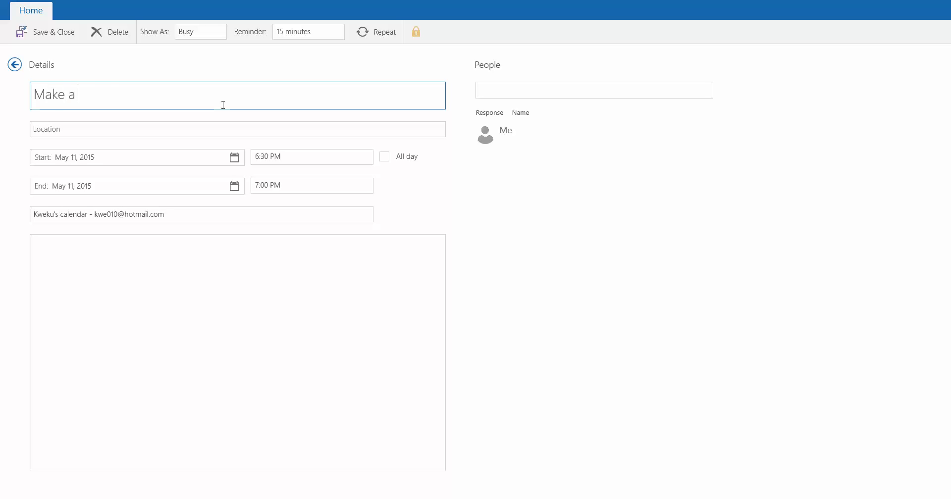
click(175, 135)
text(20001)
- Check the event's calendar selection and enter "Gjkafl;sdjkls" as its description
click(504, 223)
click(191, 215)
click(191, 216)
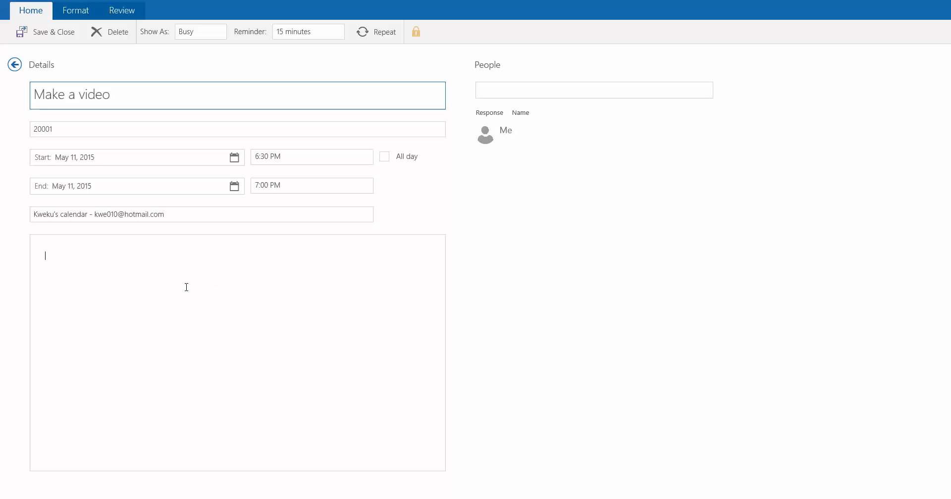
text(Gjkafl;sdjkls)
click(563, 91)
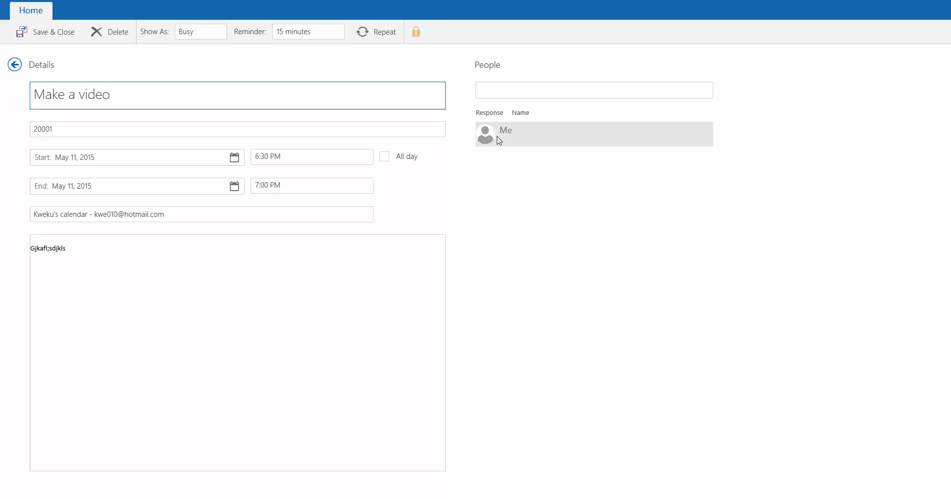
- Review the reminder and Show As options without changing them, and save and close the event
click(320, 37)
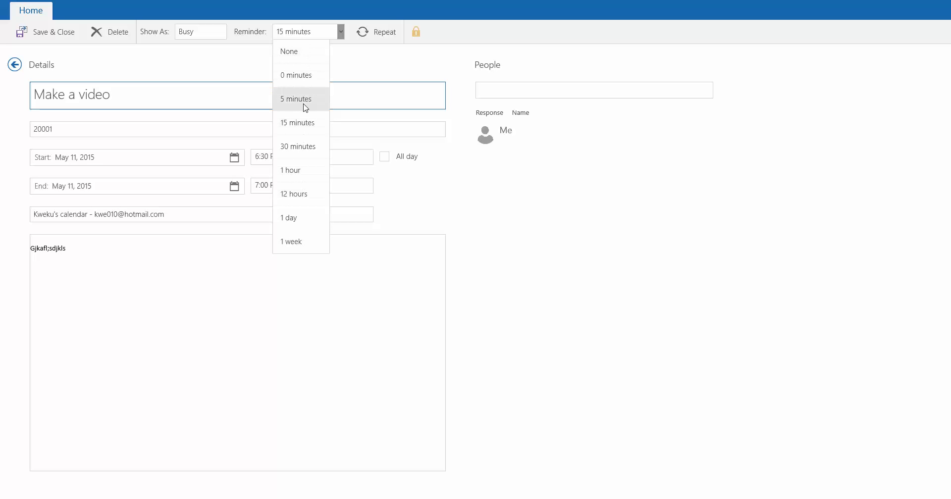
click(208, 69)
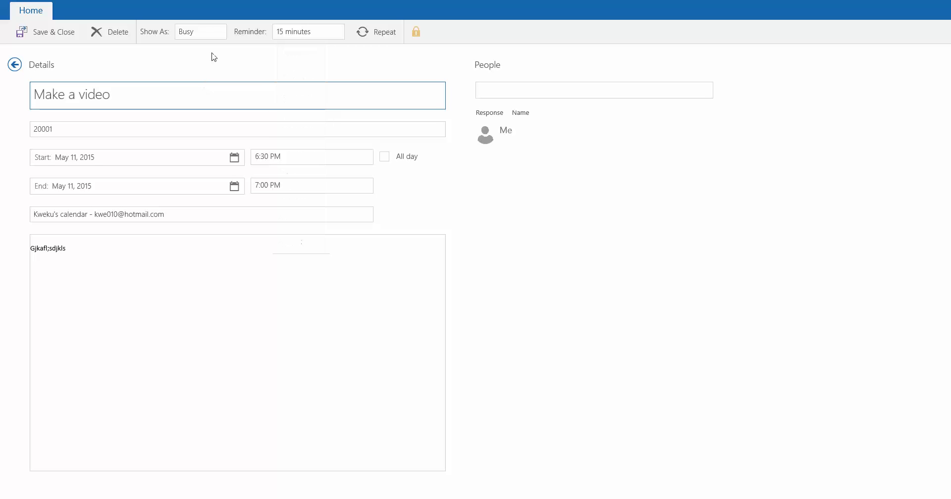
click(197, 32)
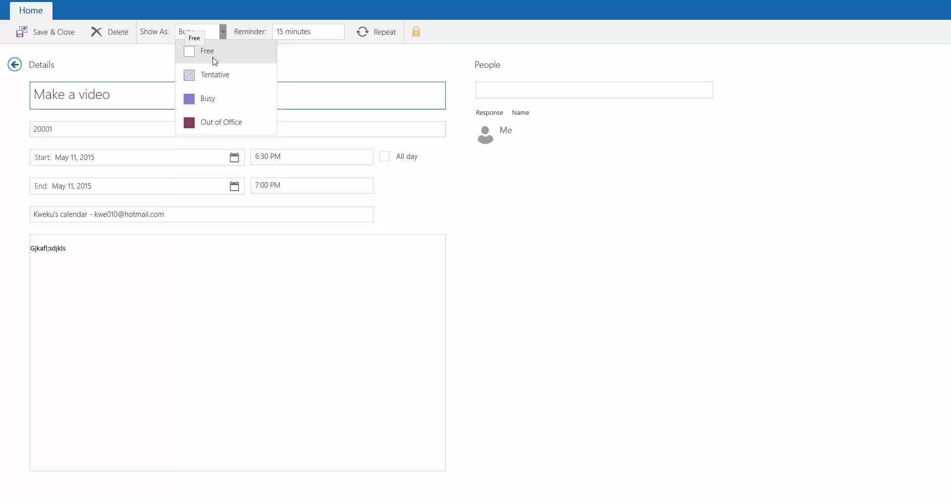
click(139, 61)
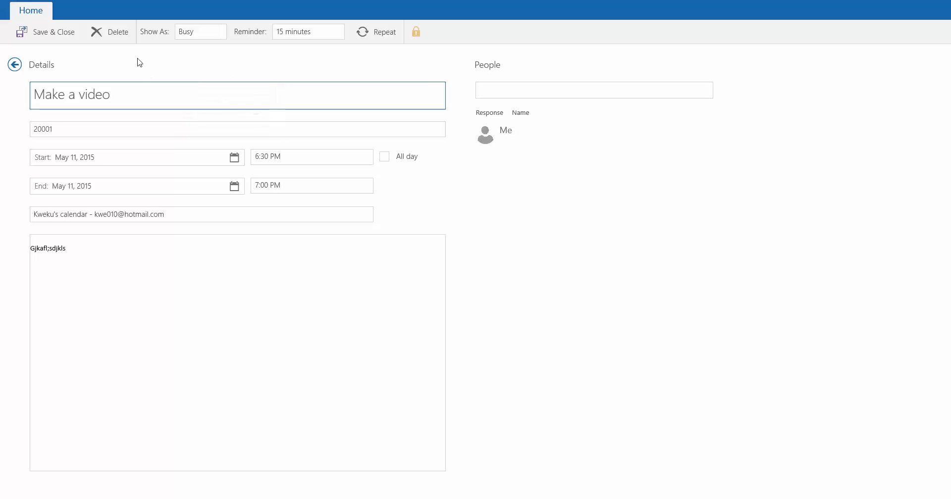
click(55, 33)
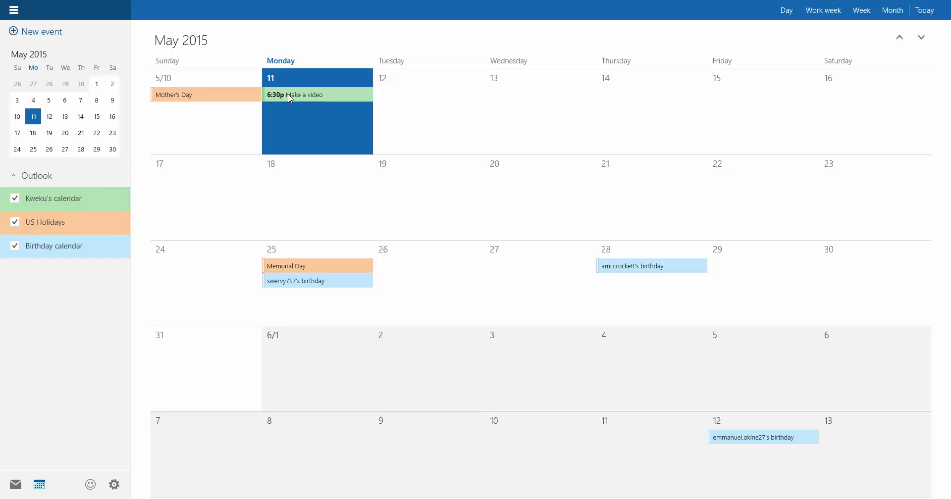
- Preview the "Make a video" event on May 11, open its full details and delete it
click(291, 98)
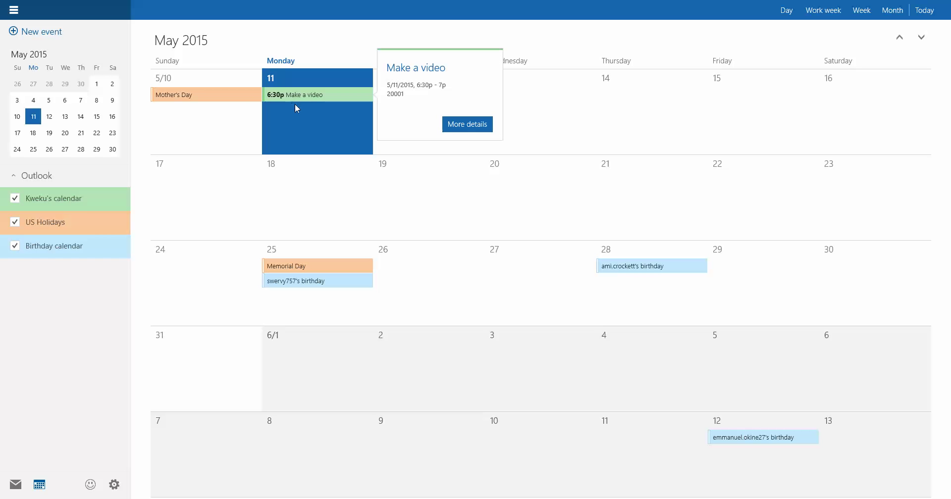
click(296, 105)
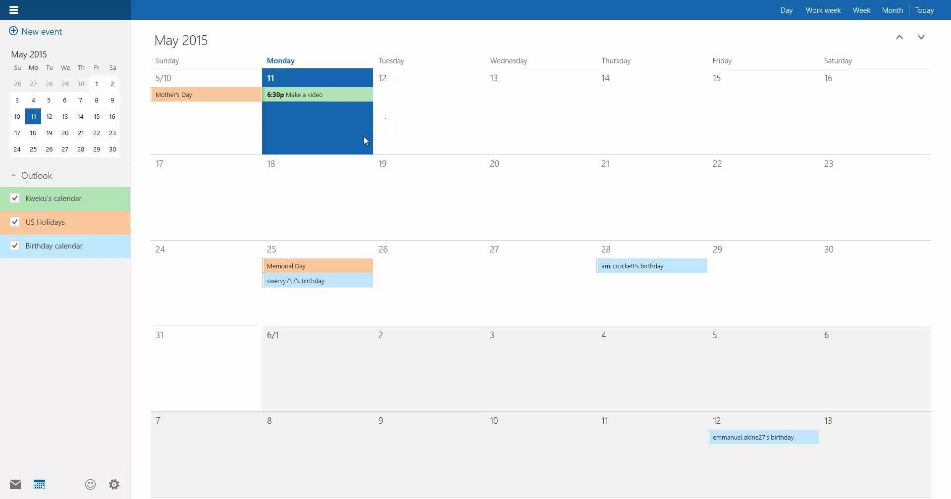
double_click(359, 95)
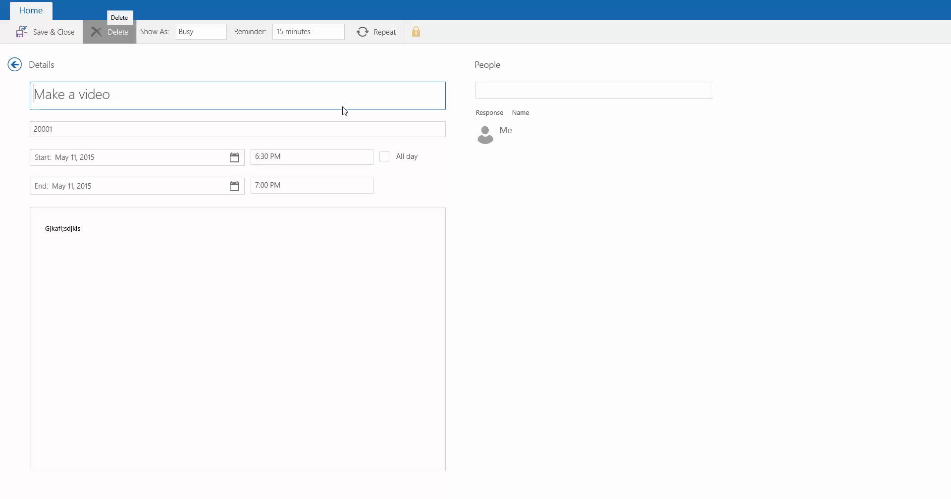
click(122, 37)
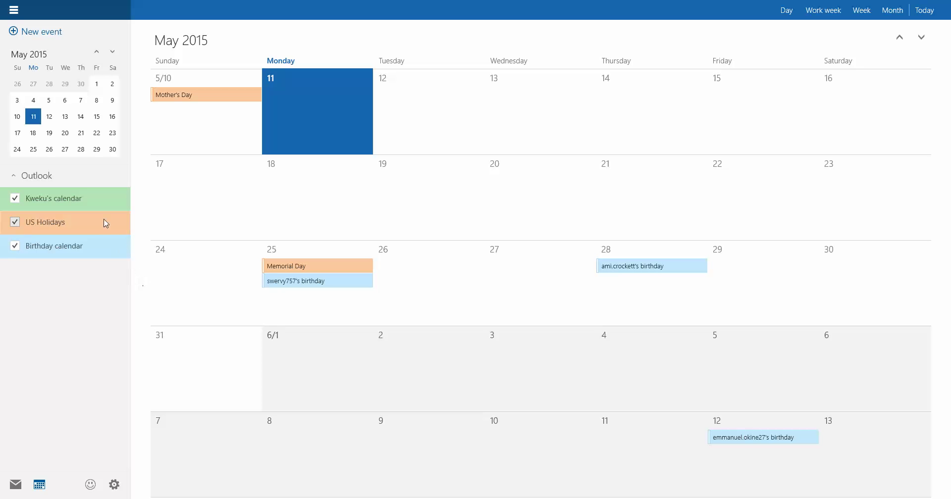
- Collapse and re-expand the Outlook calendar group, and switch the calendar to the work week view
click(17, 177)
click(58, 175)
click(799, 10)
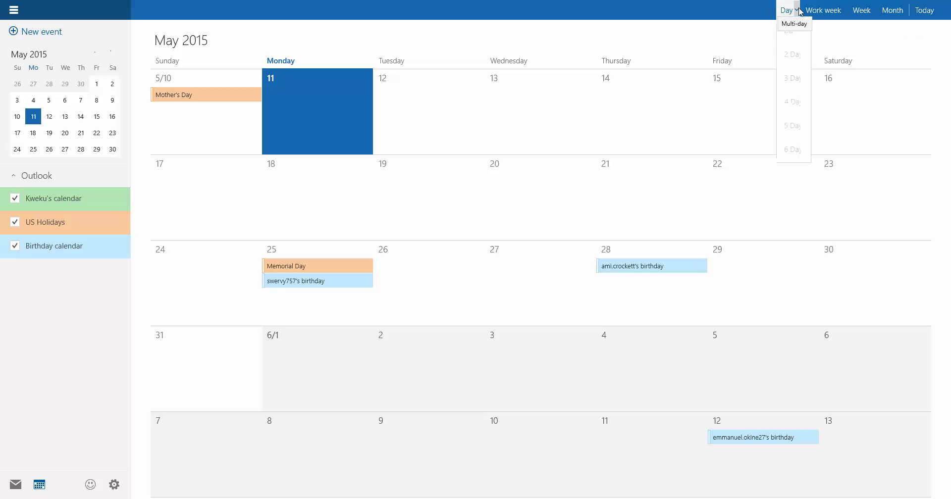
click(842, 11)
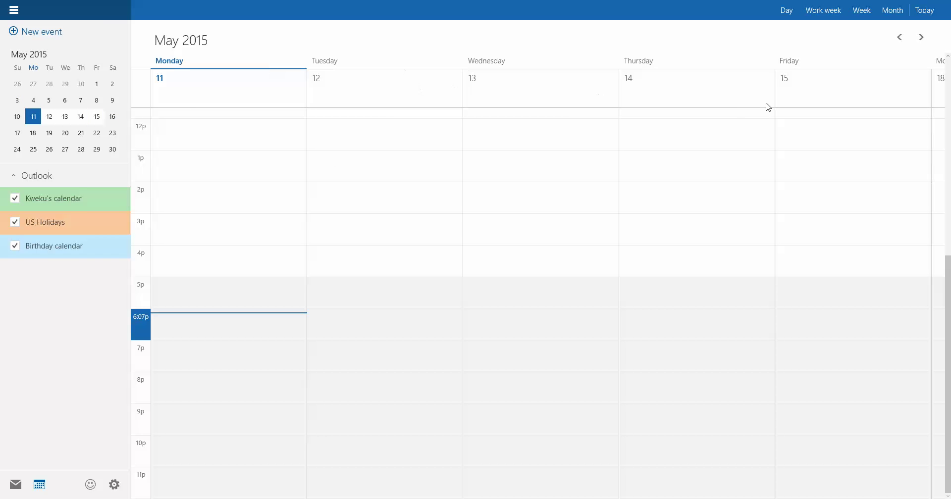
- Show the calendar in the Day, Work week, Week and Month views in turn
click(783, 12)
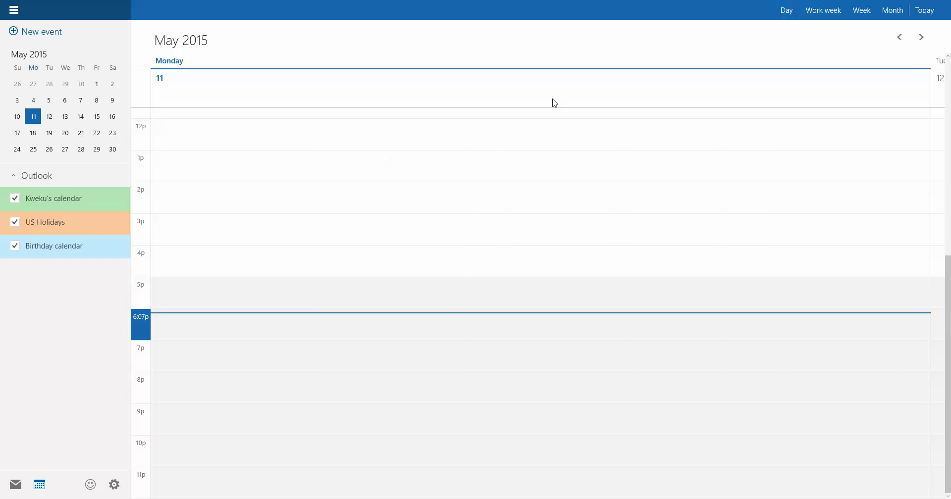
click(826, 11)
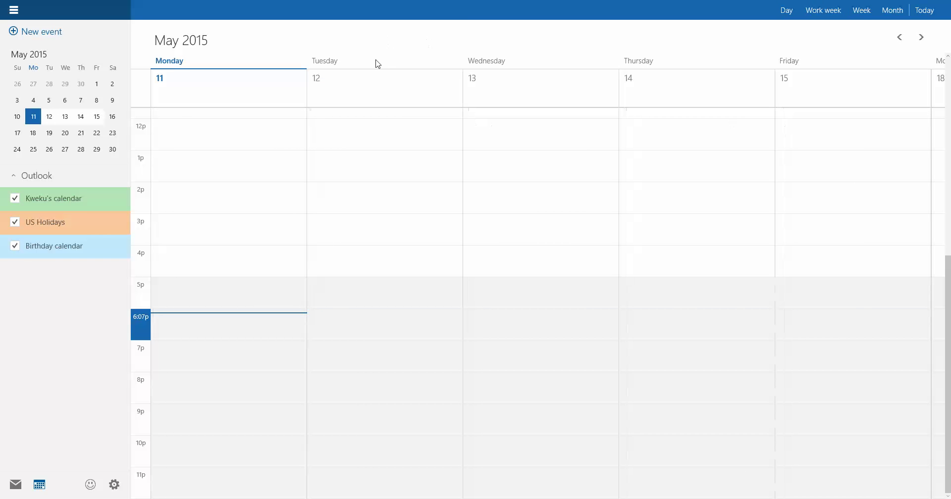
click(862, 11)
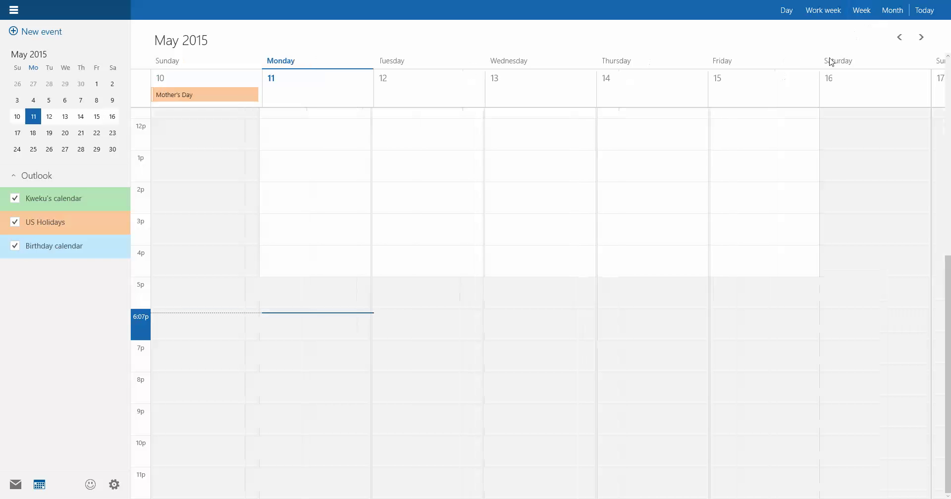
click(893, 9)
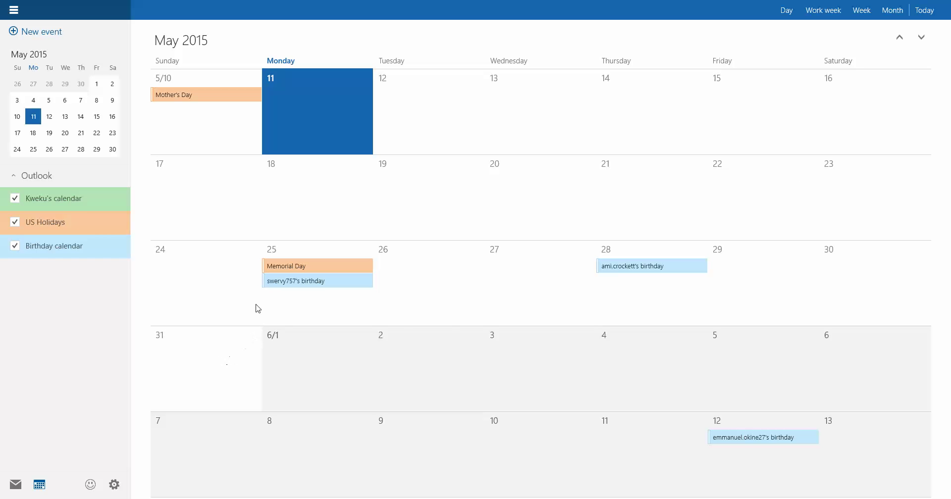
- Show the calendar as a 2 Day view and a Work week view, and switch it to the single Day view
click(790, 11)
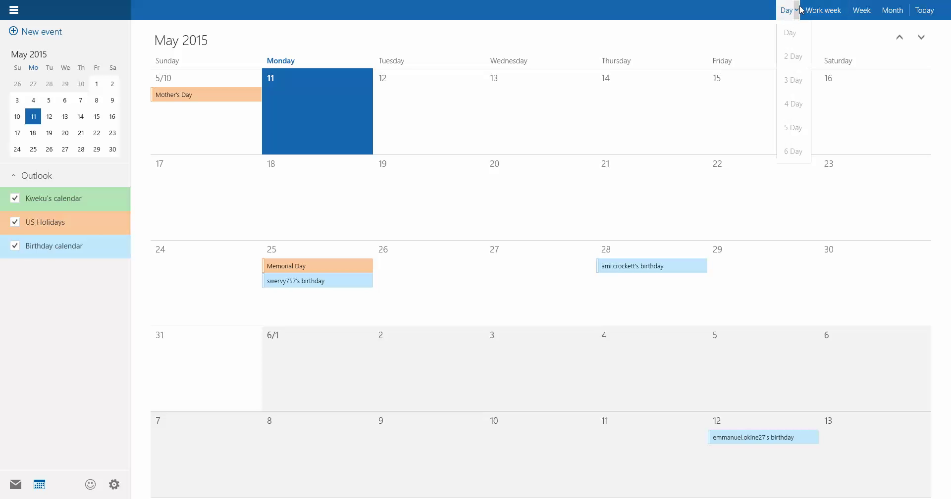
click(794, 57)
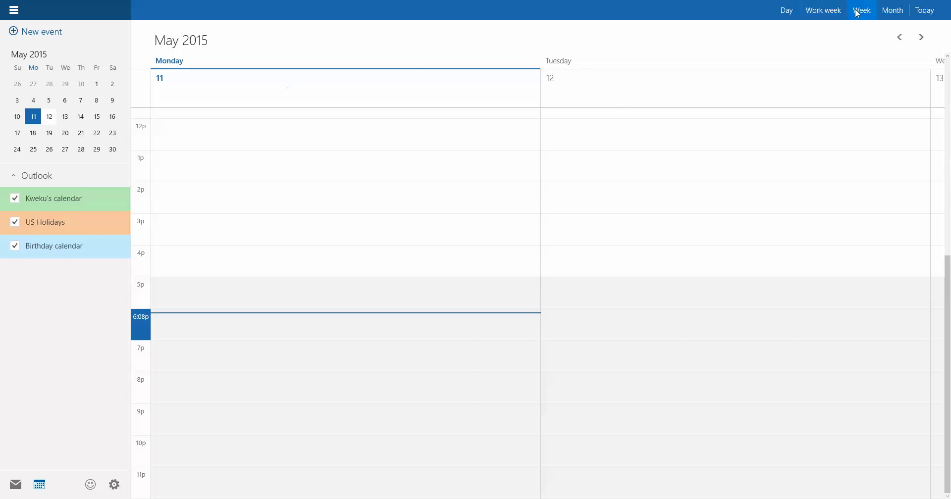
click(825, 10)
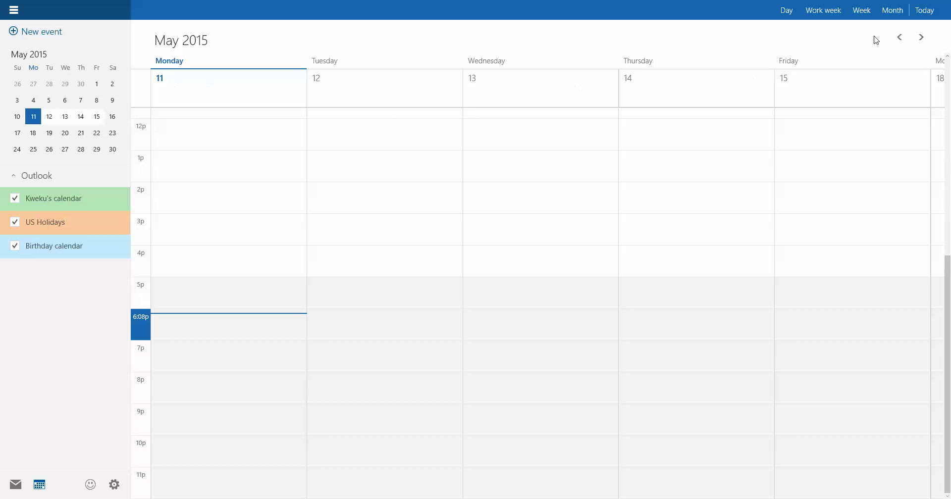
click(790, 11)
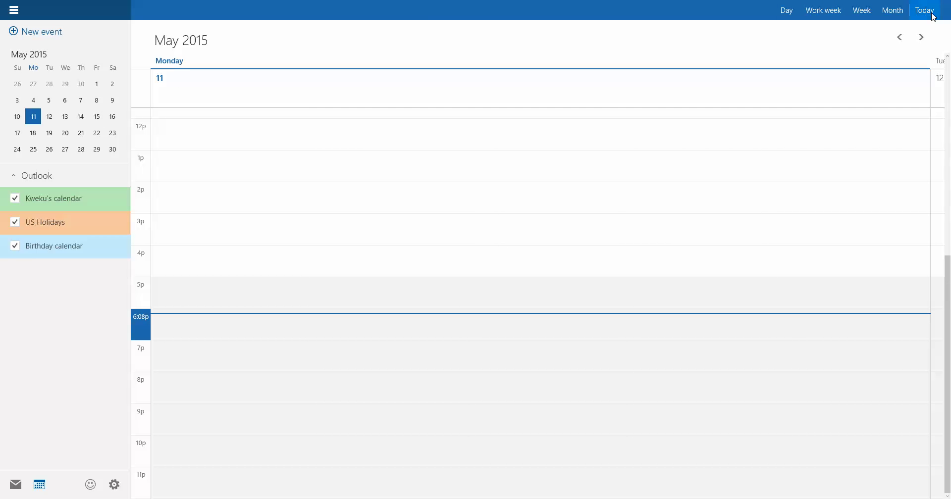
- Look through the hours of May 11, move forward to May 12, and return to today's date
scroll(664, 146, up, 6)
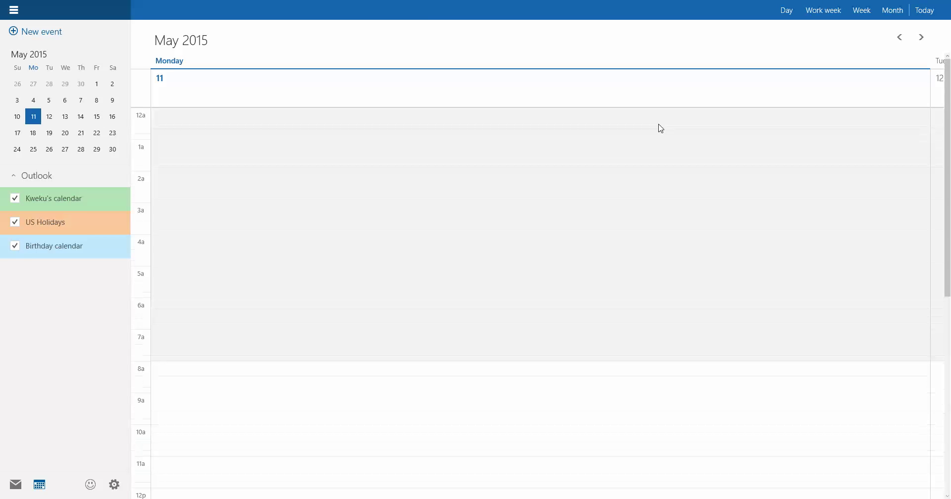
scroll(661, 129, down, 4)
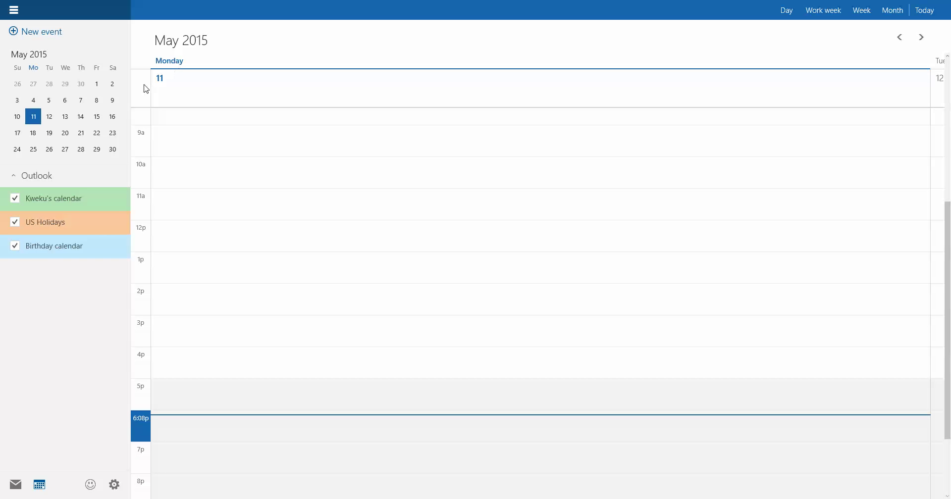
click(495, 100)
click(928, 40)
click(924, 40)
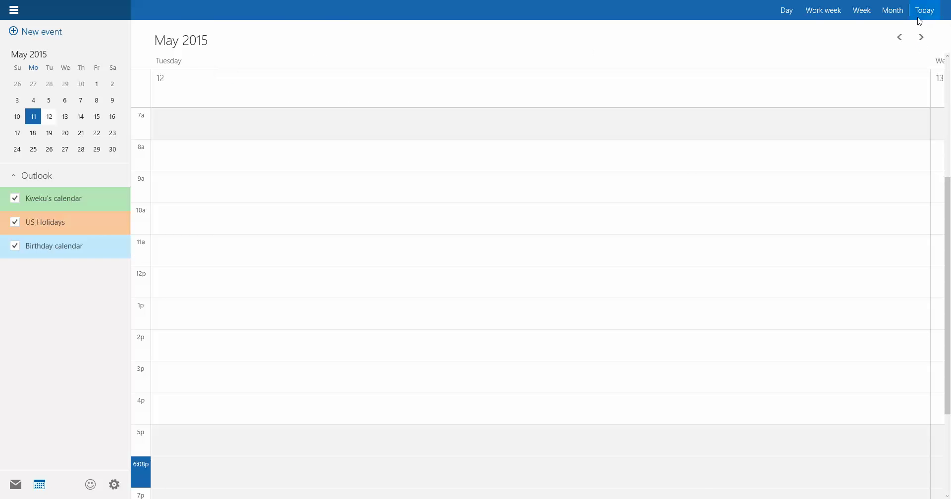
click(924, 12)
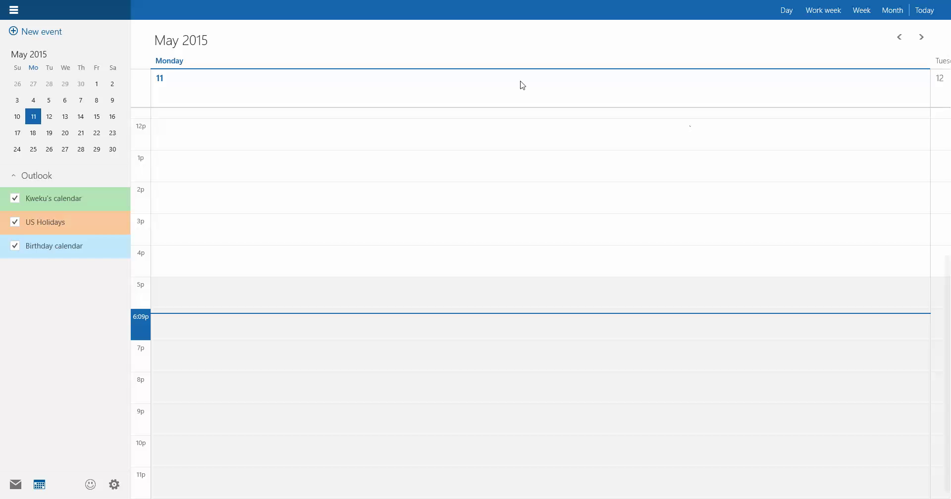
- Open the calendar's settings, view the Accounts page and return to the settings list
click(15, 486)
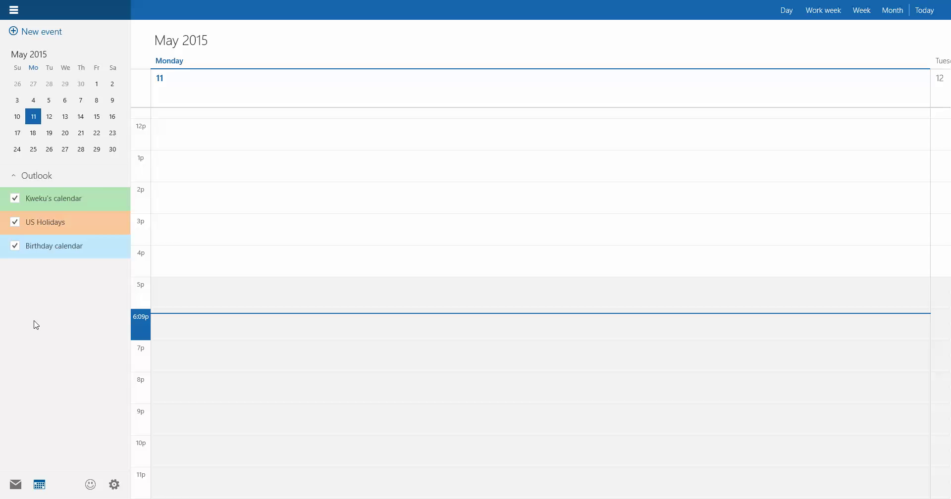
click(116, 483)
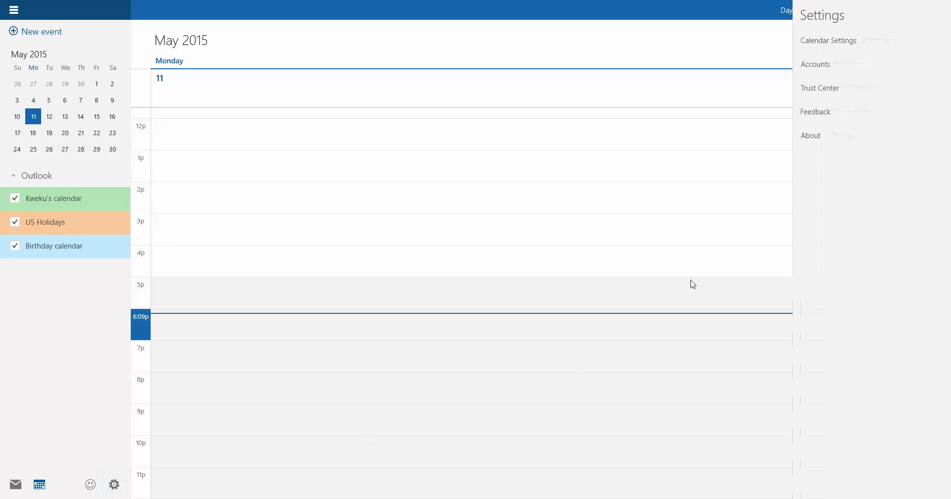
click(844, 67)
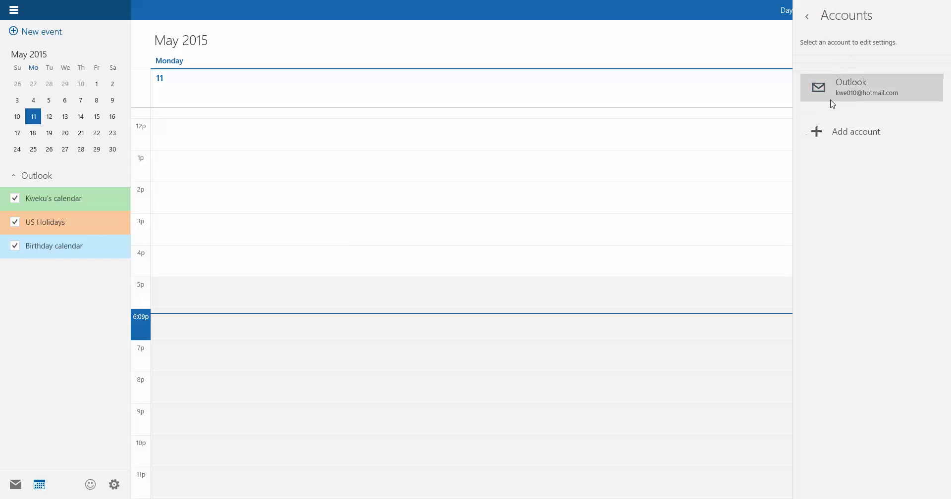
click(807, 16)
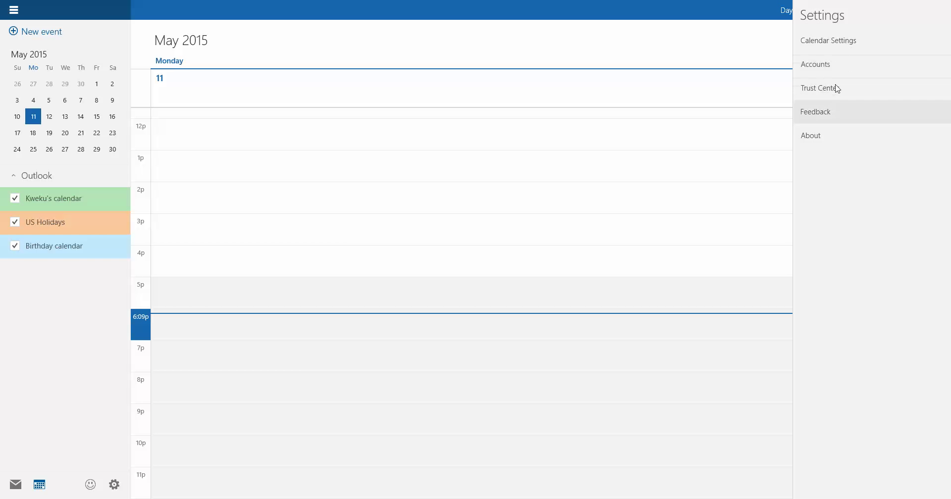
- Review the Trust Center and About pages in the settings without changing any option
click(836, 89)
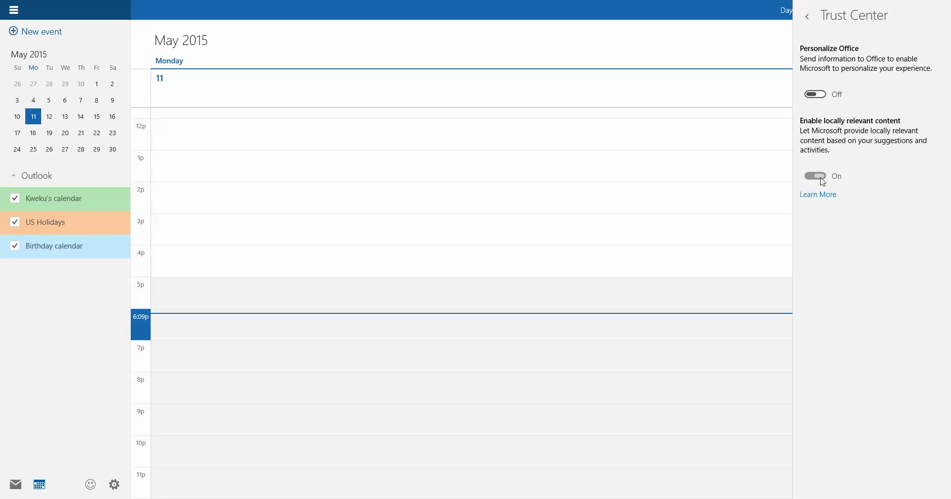
click(807, 17)
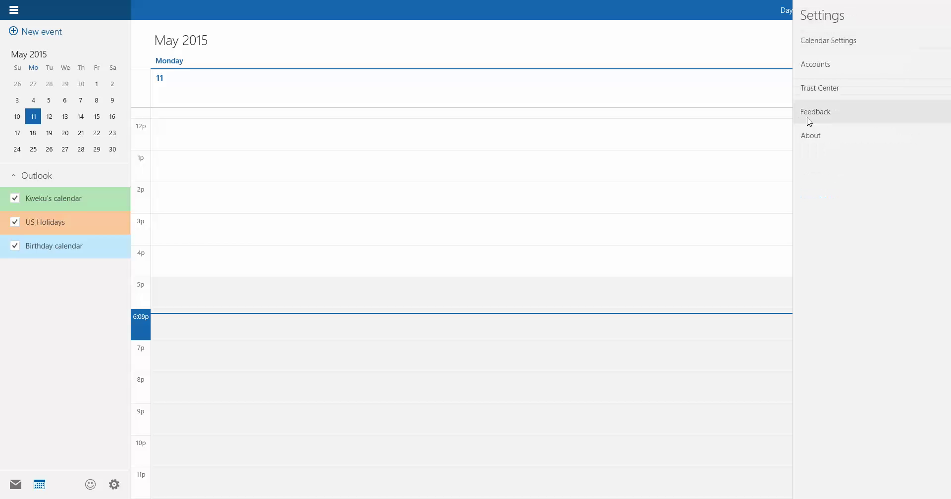
click(838, 141)
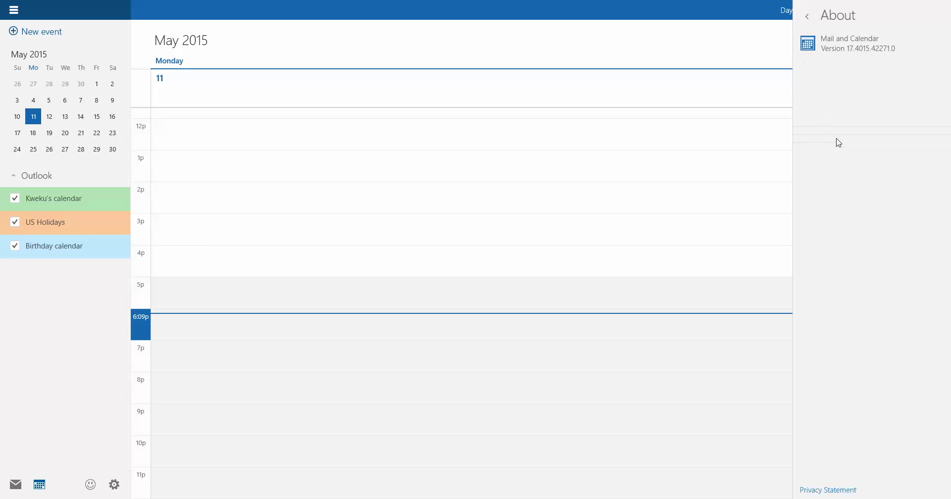
click(813, 16)
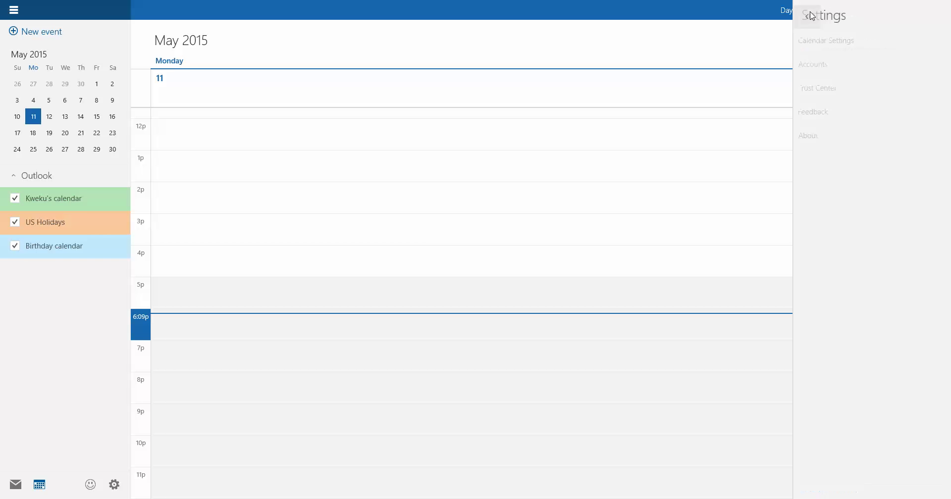
- View the account types offered for adding an account, including Advanced setup, and close the dialog without adding one
click(864, 65)
click(870, 139)
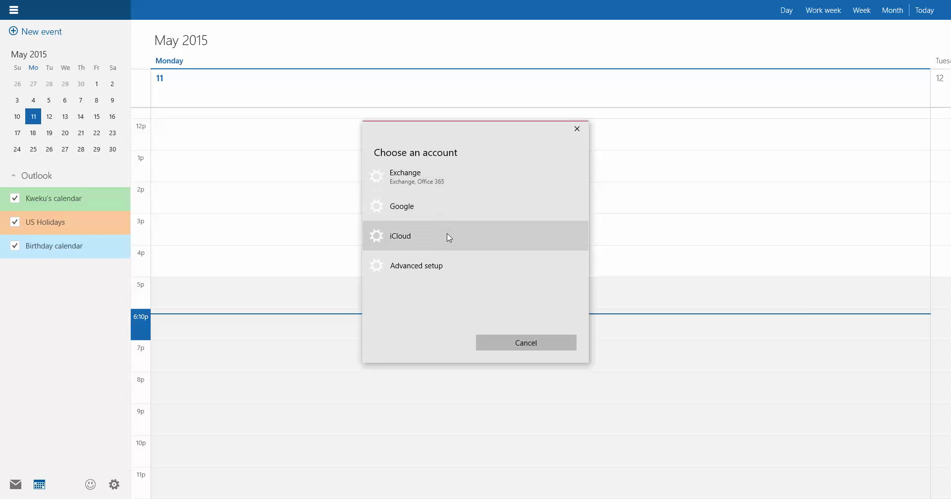
click(459, 273)
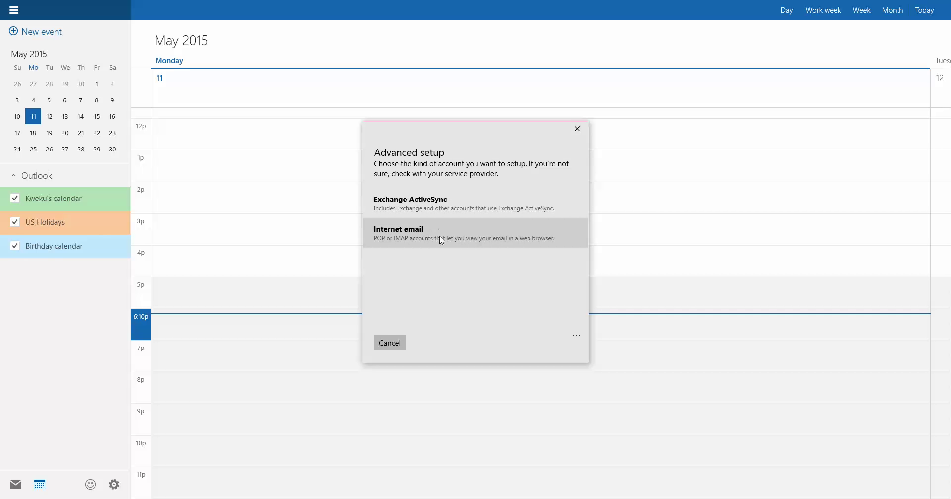
click(577, 130)
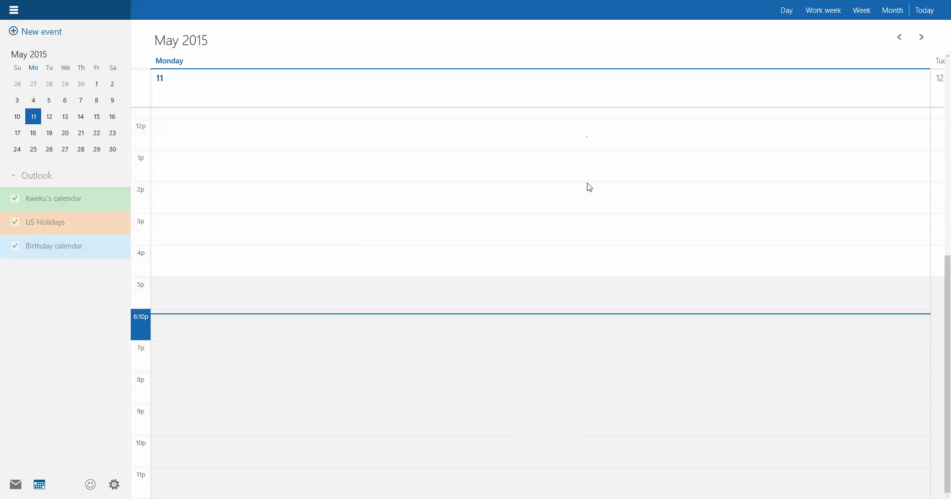